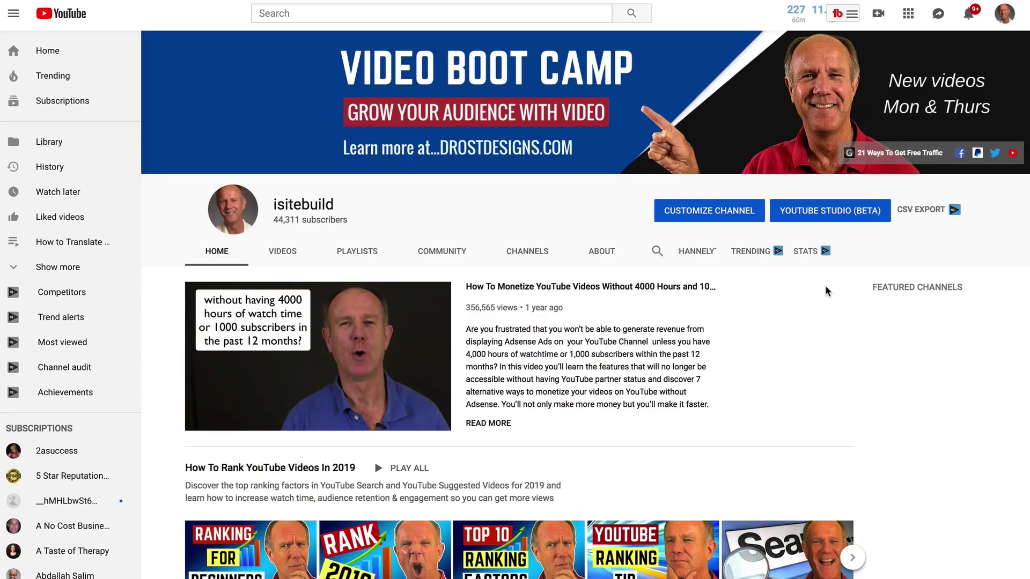
# - Open YouTube Studio's audience report, showing the top countries: United States 34.0% and India 12.0%
pyautogui.click(830, 211)
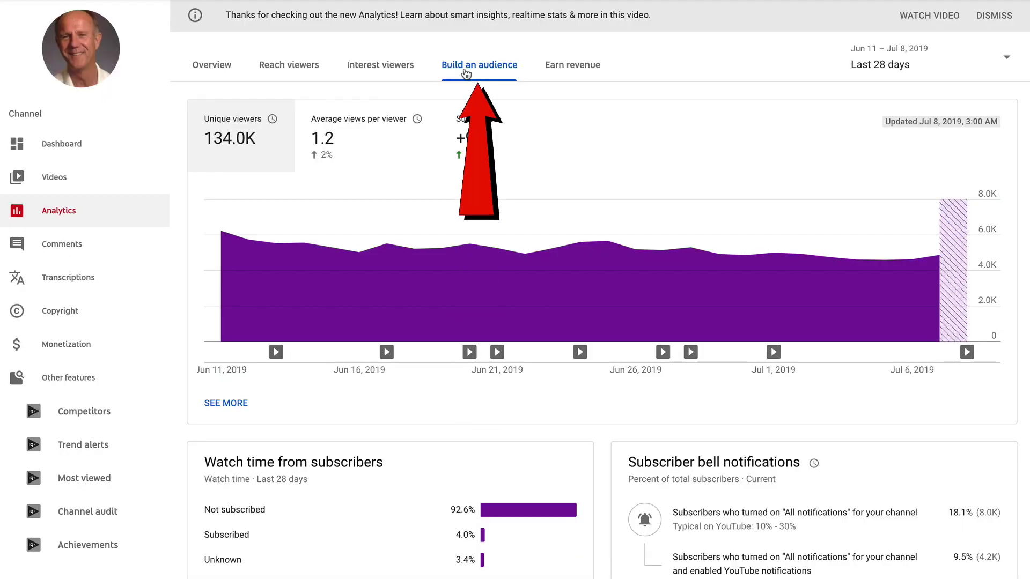
pyautogui.scroll(-5, 479, 79)
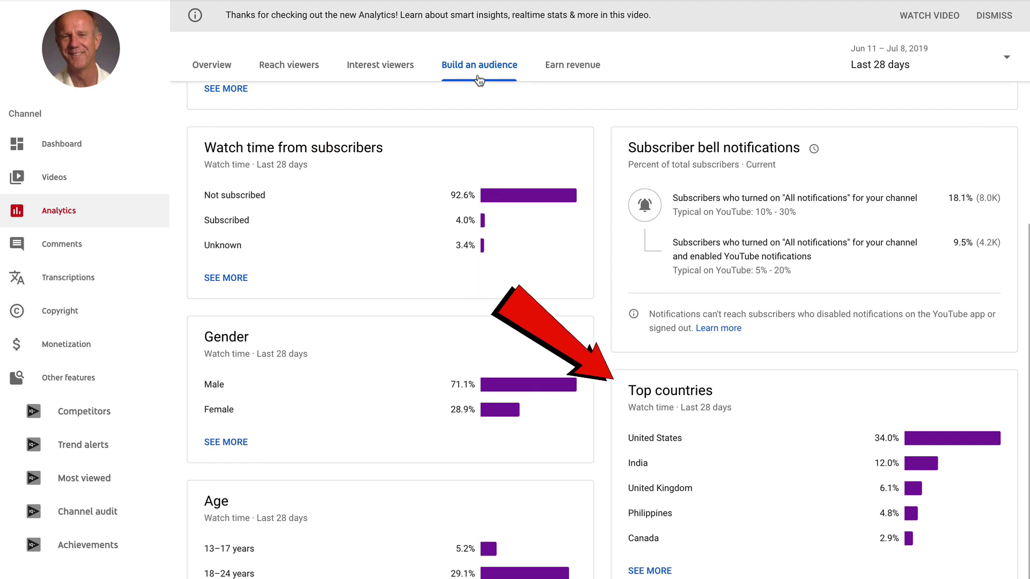
pyautogui.scroll(-2, 716, 462)
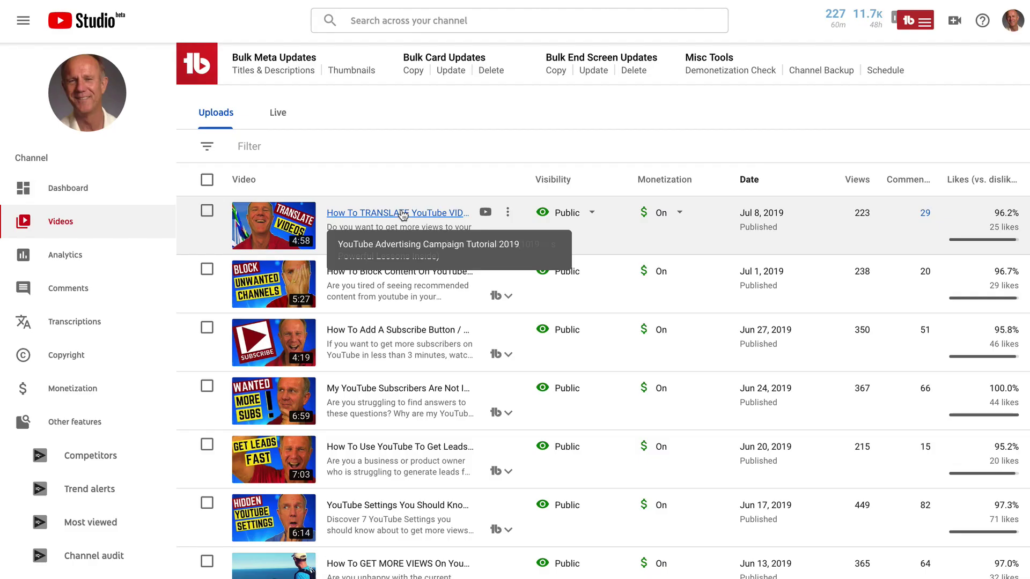
# - Turn on community contributions for the translation video and view its published English (United States) subtitles
pyautogui.click(401, 217)
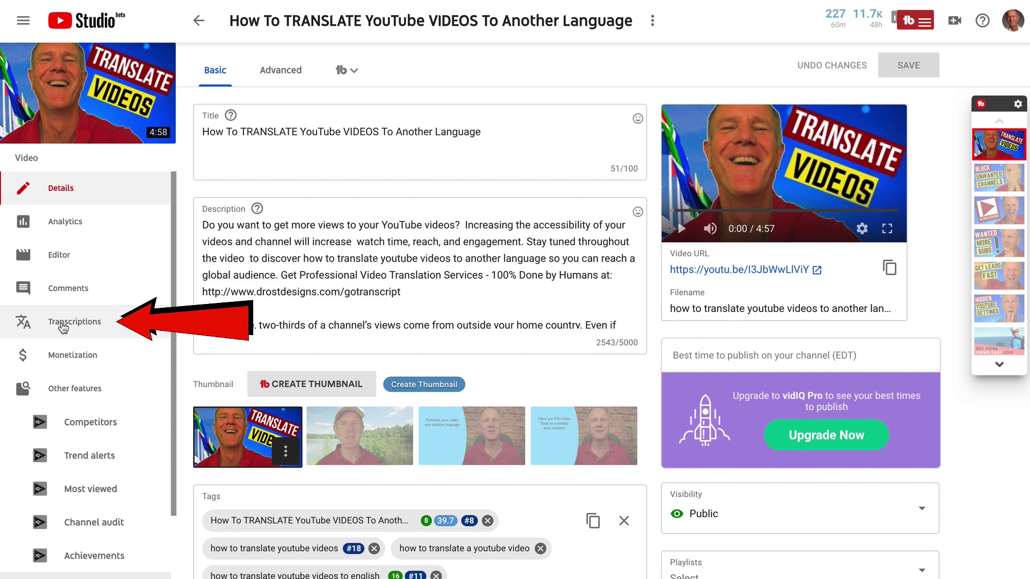
pyautogui.click(62, 326)
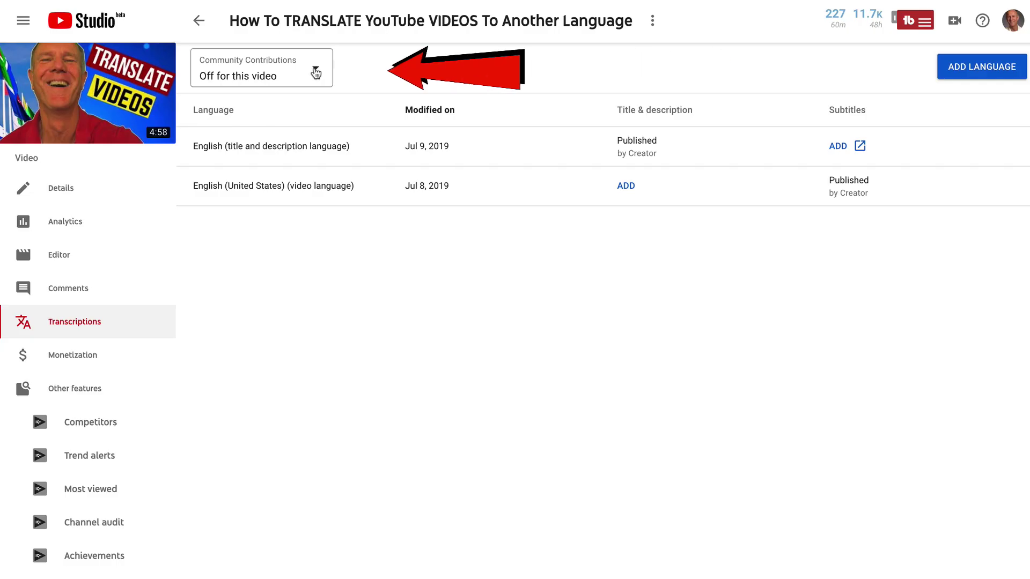
pyautogui.click(316, 73)
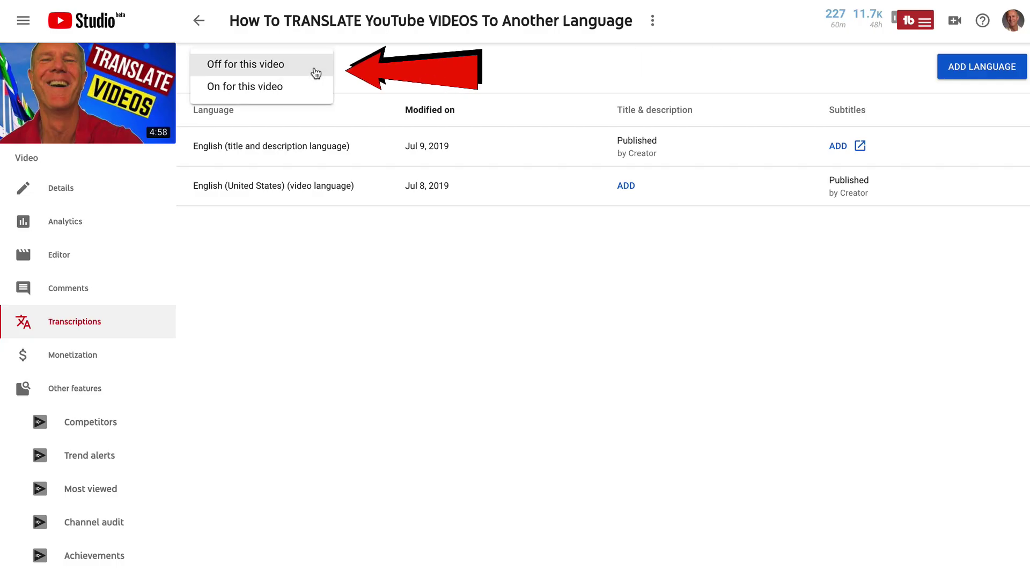
pyautogui.click(221, 88)
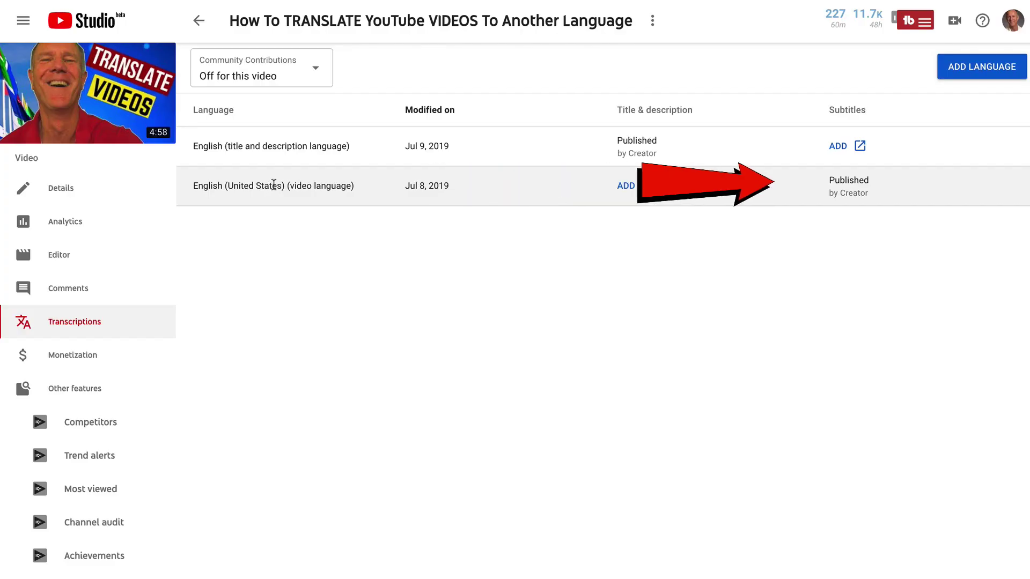
pyautogui.click(855, 187)
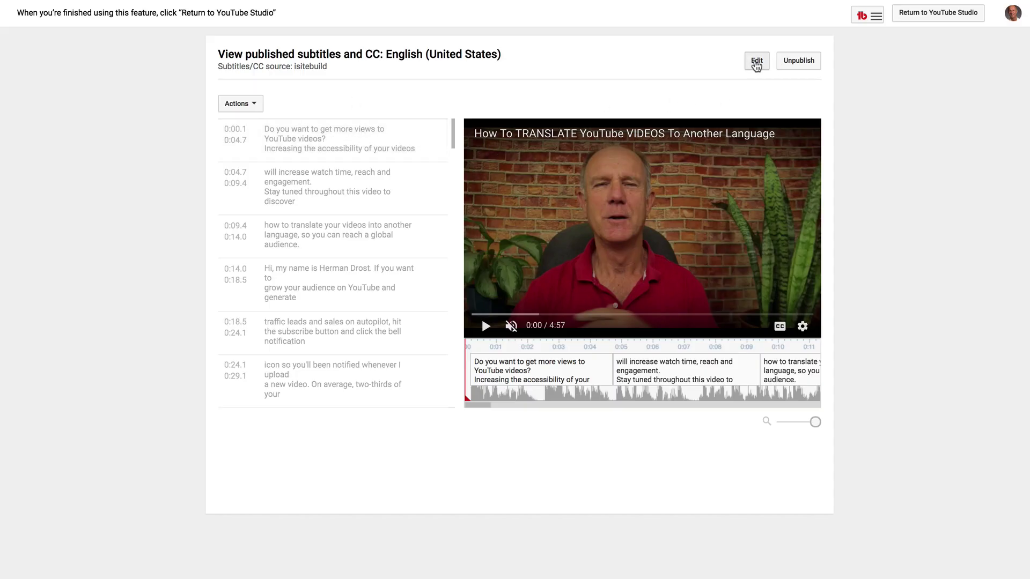
# - Download the English subtitles as .srt to the Desktop as 'translate captions', replacing the existing file
pyautogui.click(757, 61)
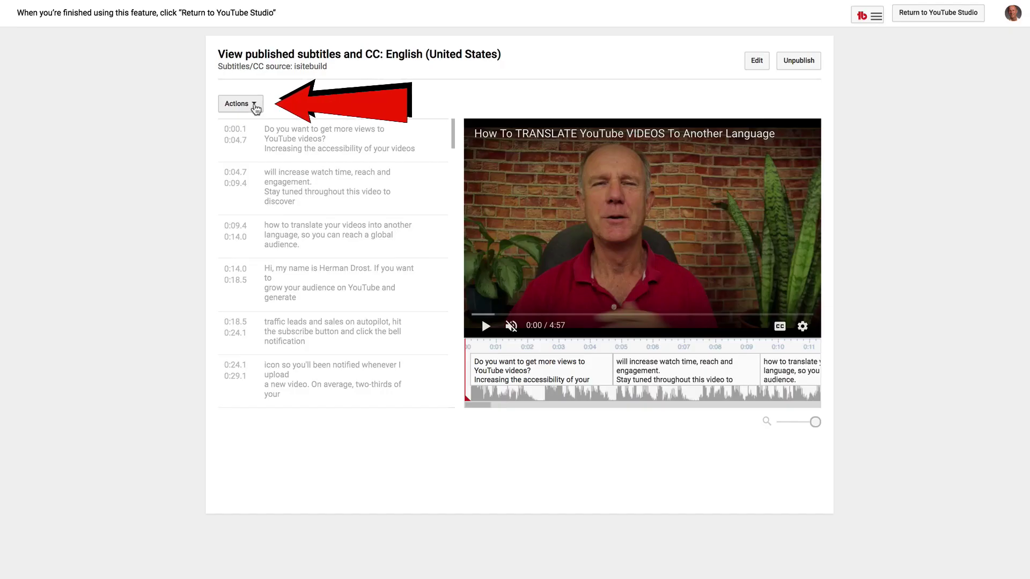
pyautogui.click(240, 103)
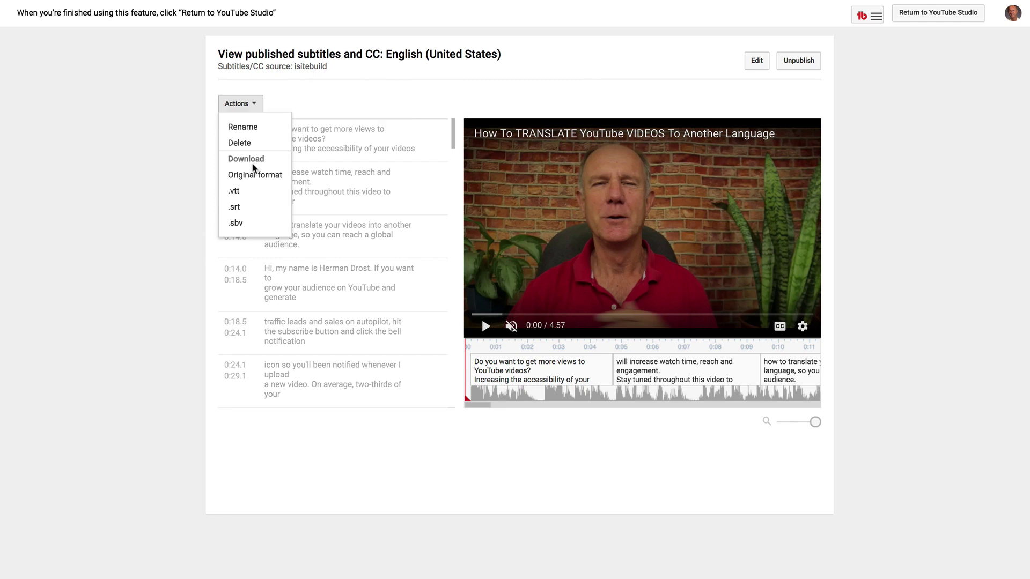
pyautogui.click(234, 207)
pyautogui.moveTo(489, 20); pyautogui.dragTo(445, 21)
pyautogui.write('translate captions')
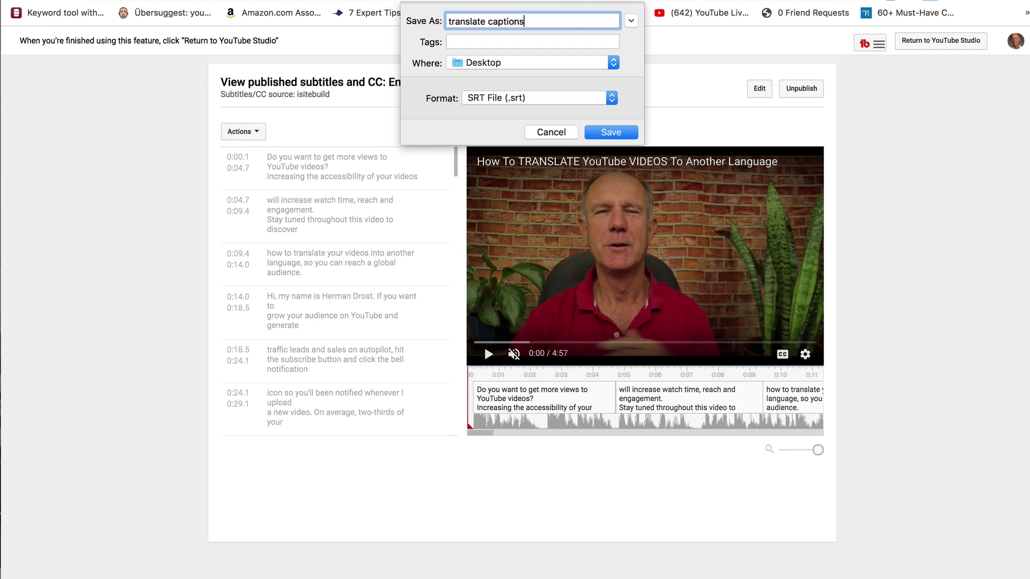
pyautogui.click(612, 133)
pyautogui.click(622, 87)
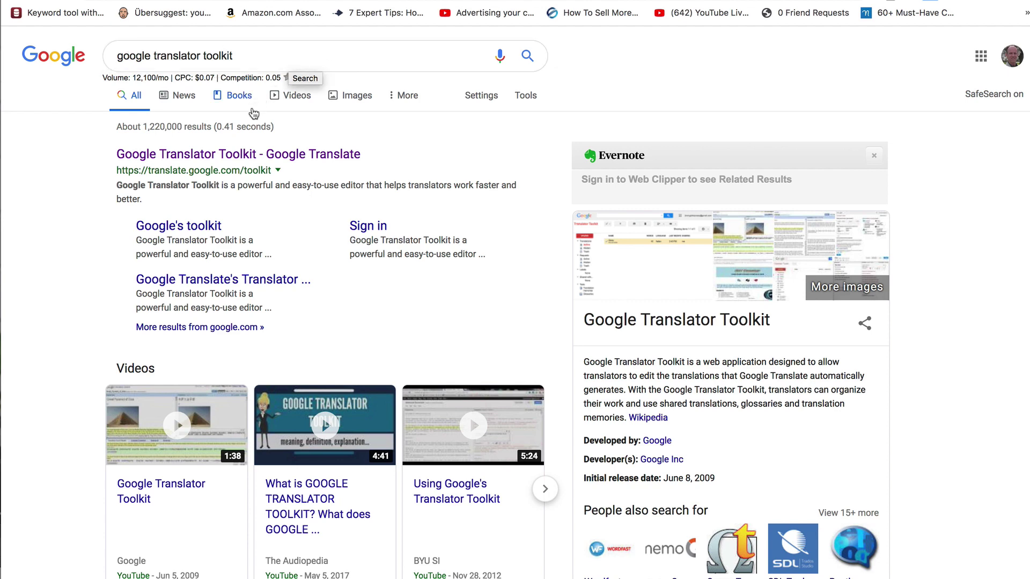
# - In Google Translator Toolkit, start a file upload and add Hindi as the target language
pyautogui.click(240, 155)
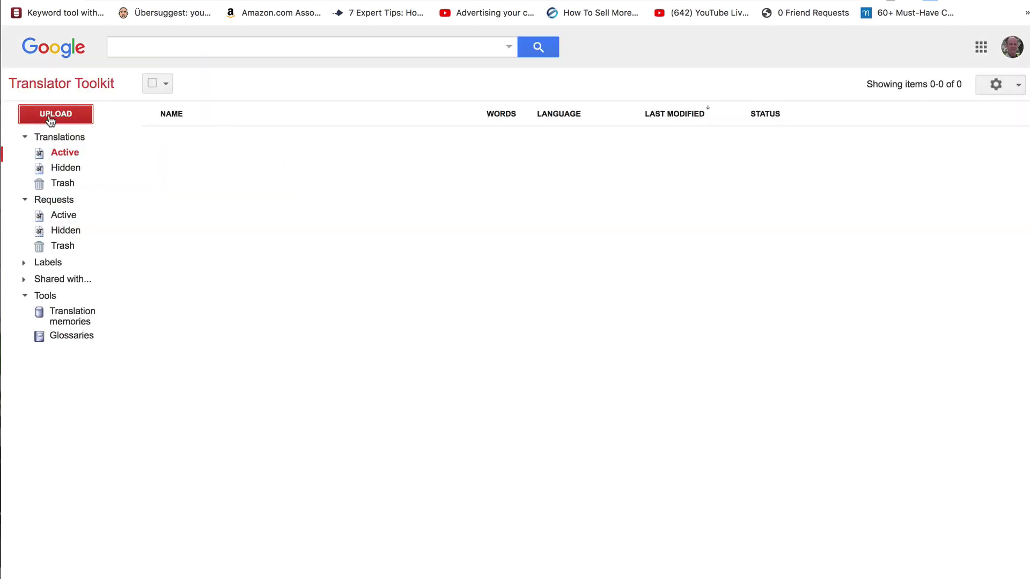
pyautogui.click(50, 119)
pyautogui.click(99, 155)
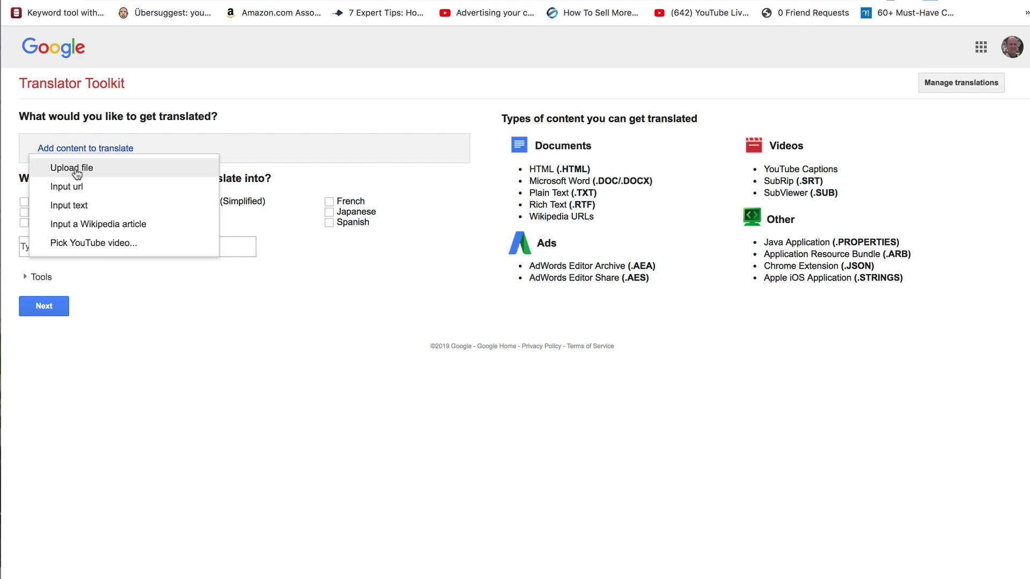
pyautogui.click(77, 169)
pyautogui.click(125, 279)
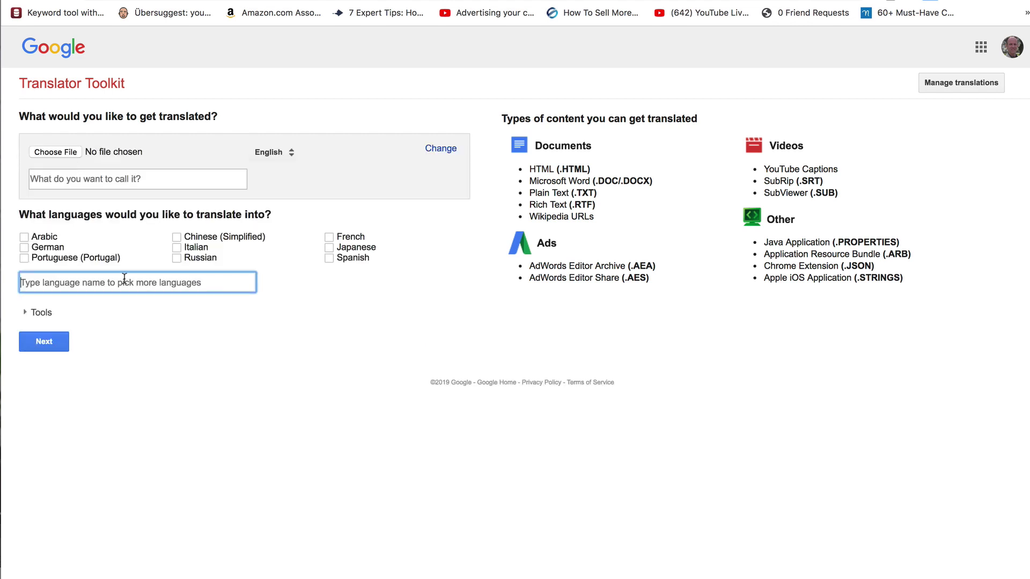
pyautogui.write('hind')
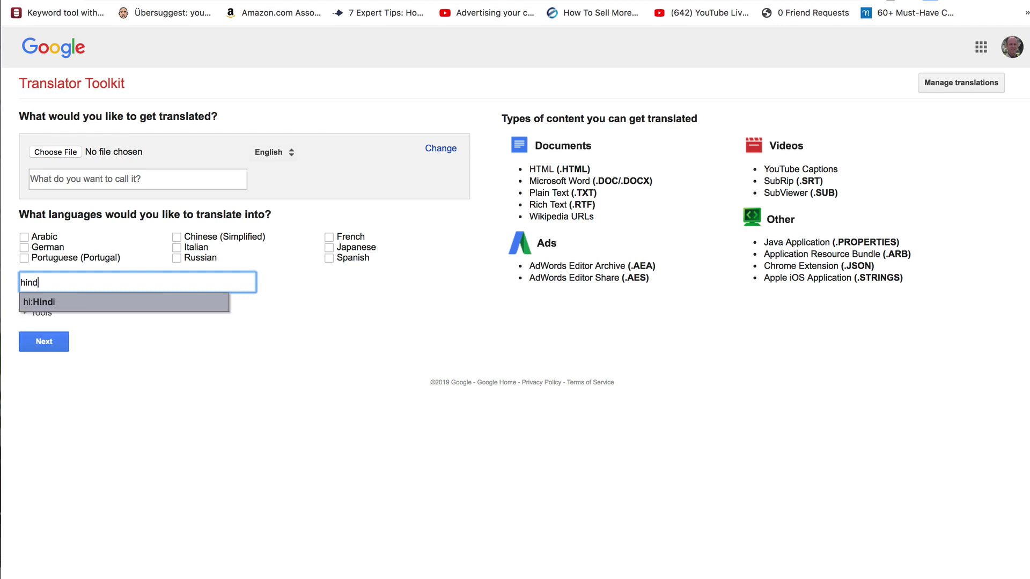
pyautogui.press('Return')
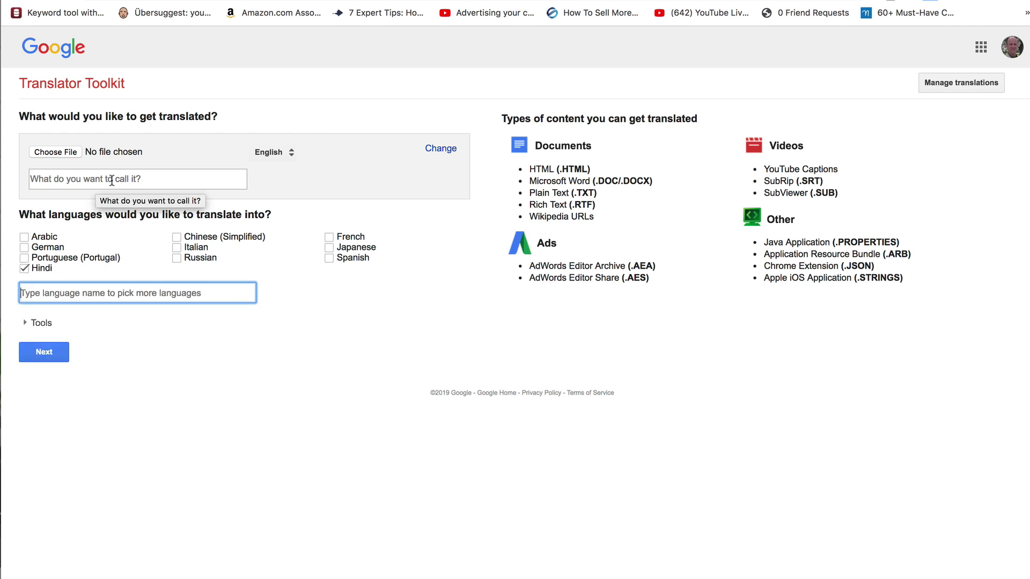
# - Name it translatetohindi, upload translate captions.srt, and decline paid translation vendors
pyautogui.click(125, 181)
pyautogui.write('translatetohindi')
pyautogui.click(58, 156)
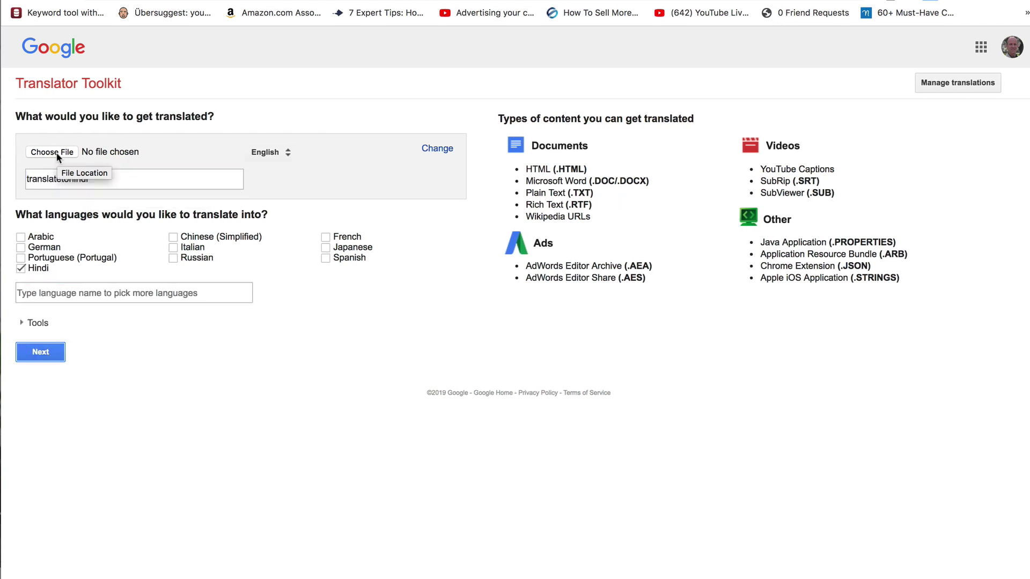
pyautogui.click(58, 155)
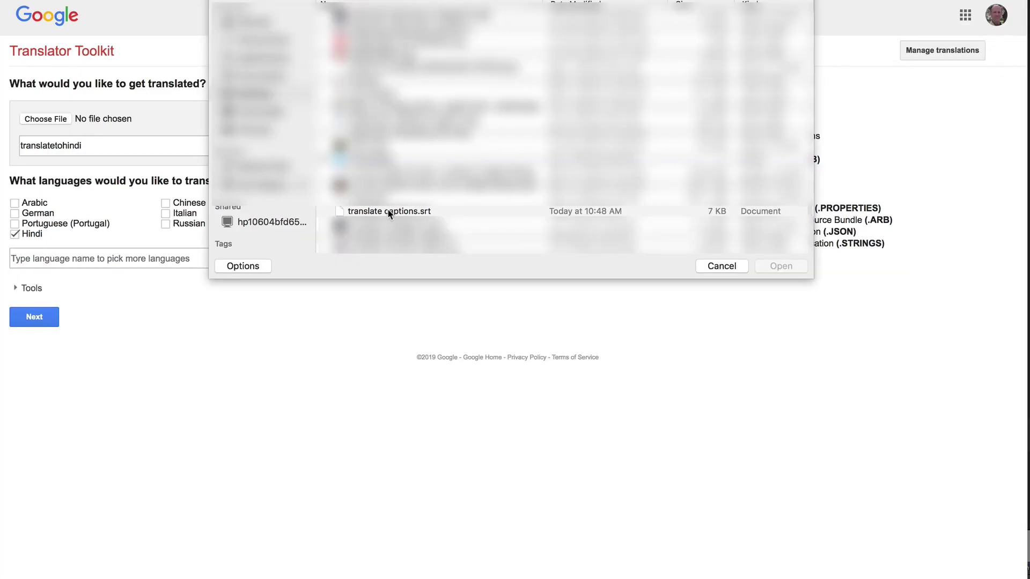
pyautogui.click(406, 213)
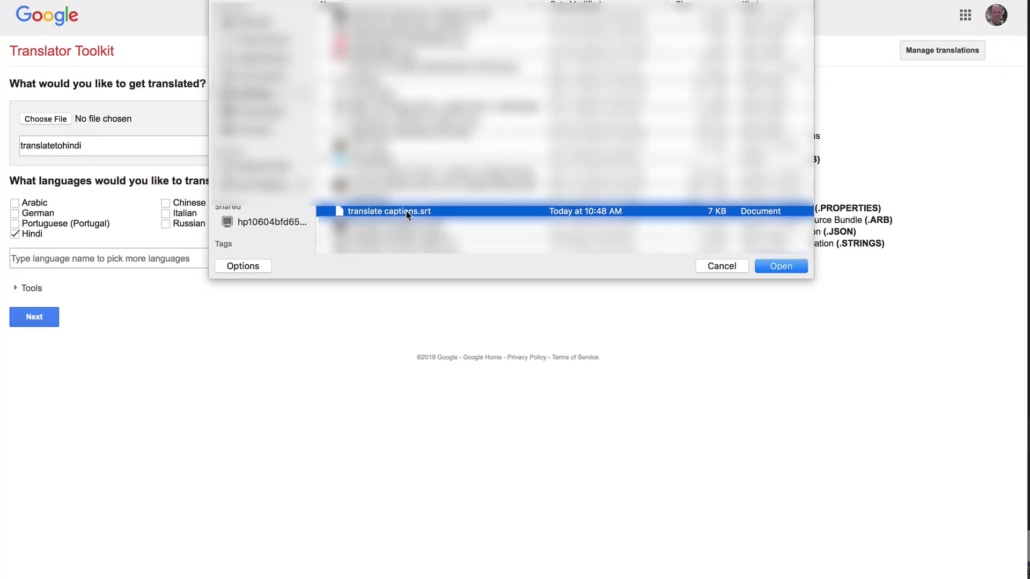
pyautogui.click(765, 271)
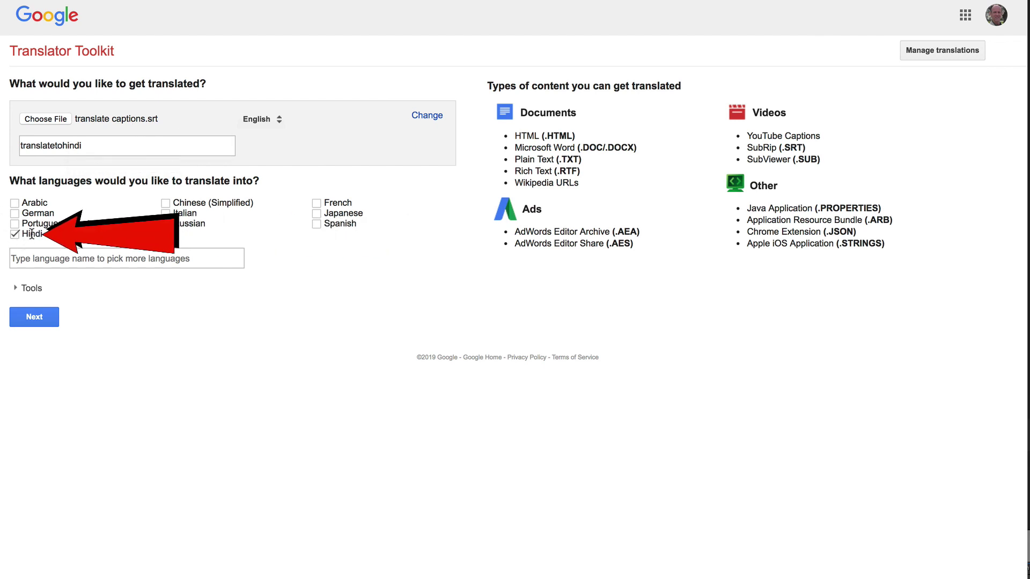
pyautogui.click(33, 316)
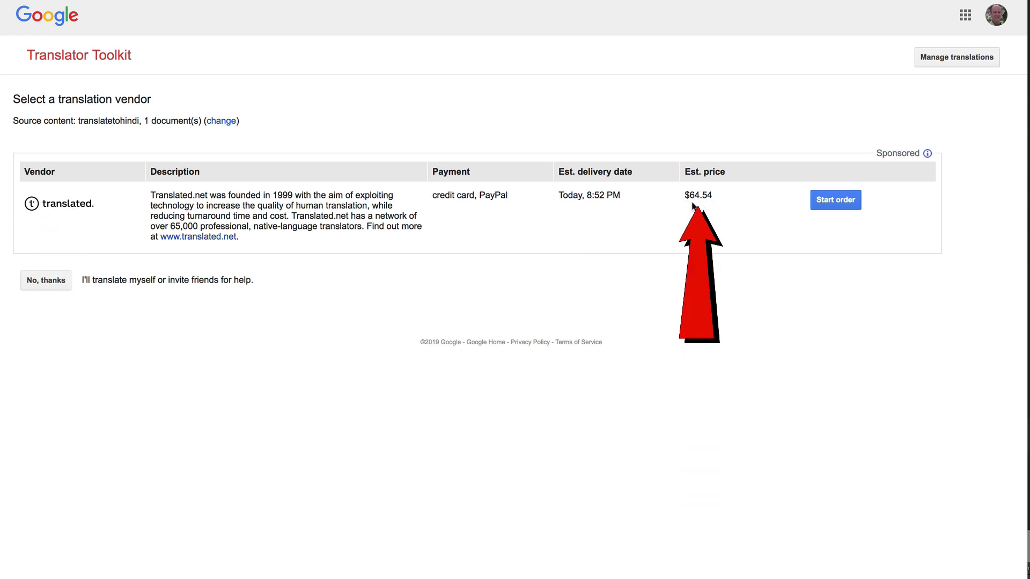
pyautogui.click(40, 282)
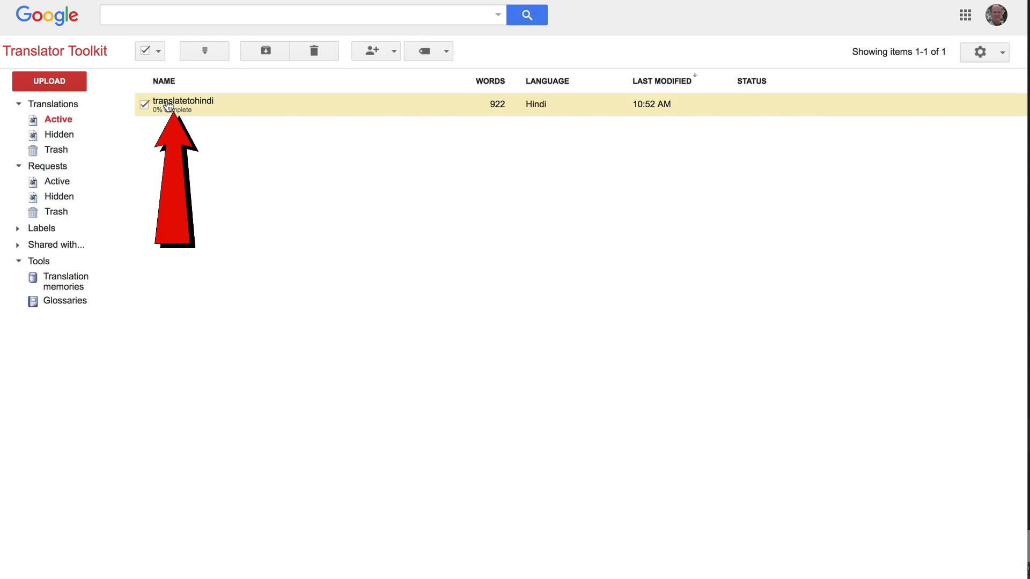
# - Open translatetohindi in the editor and download its Hindi translation as an SRT file
pyautogui.click(168, 106)
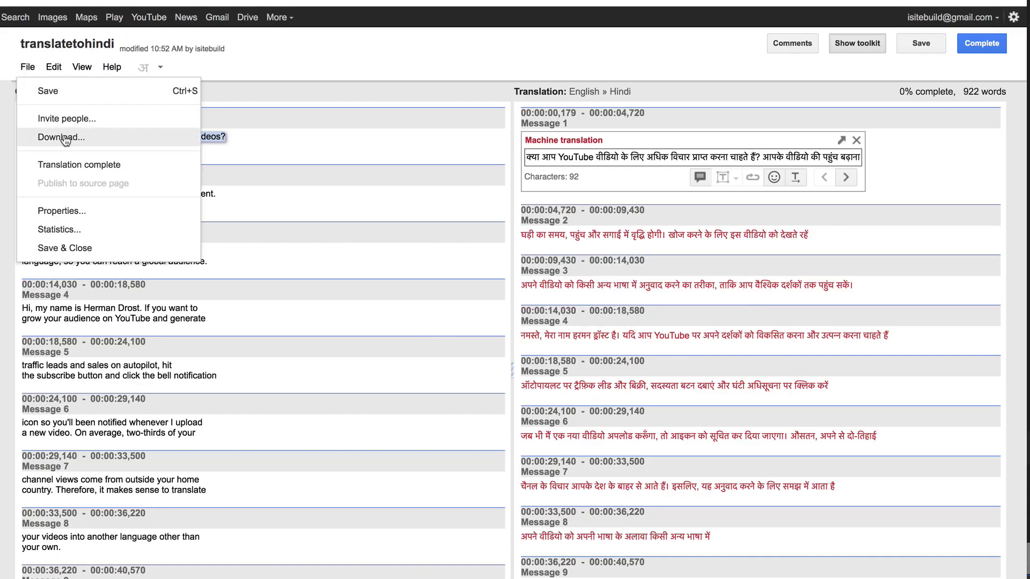
pyautogui.click(65, 139)
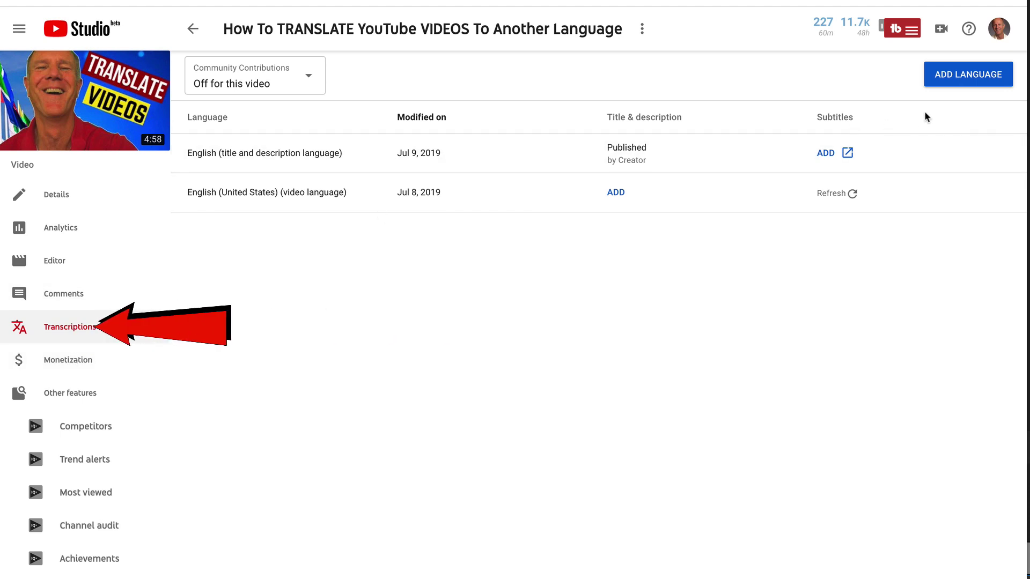
# - Add Hindi to the video's languages and begin adding subtitles in the Hindi row
pyautogui.click(971, 81)
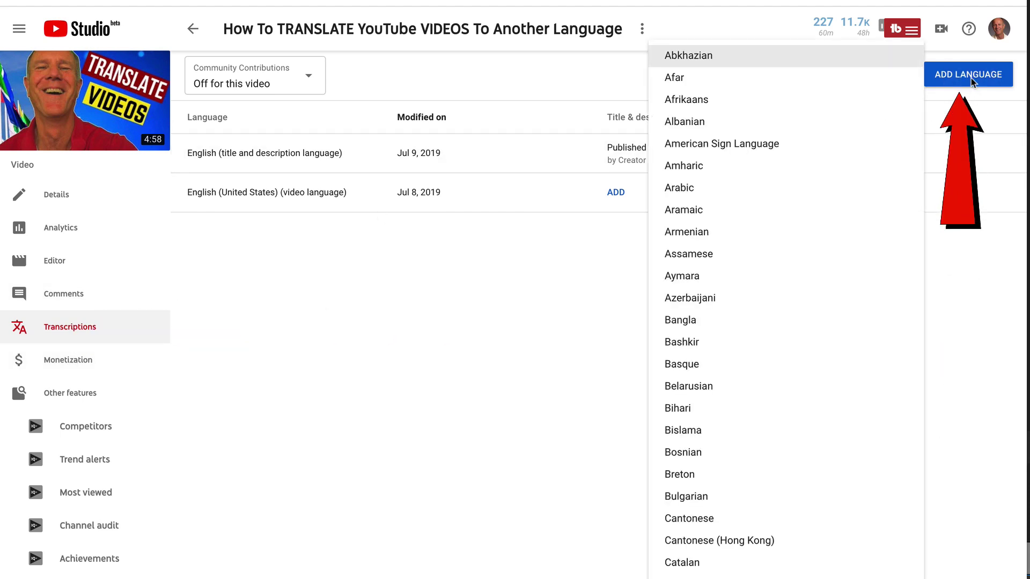
pyautogui.scroll(-15, 789, 536)
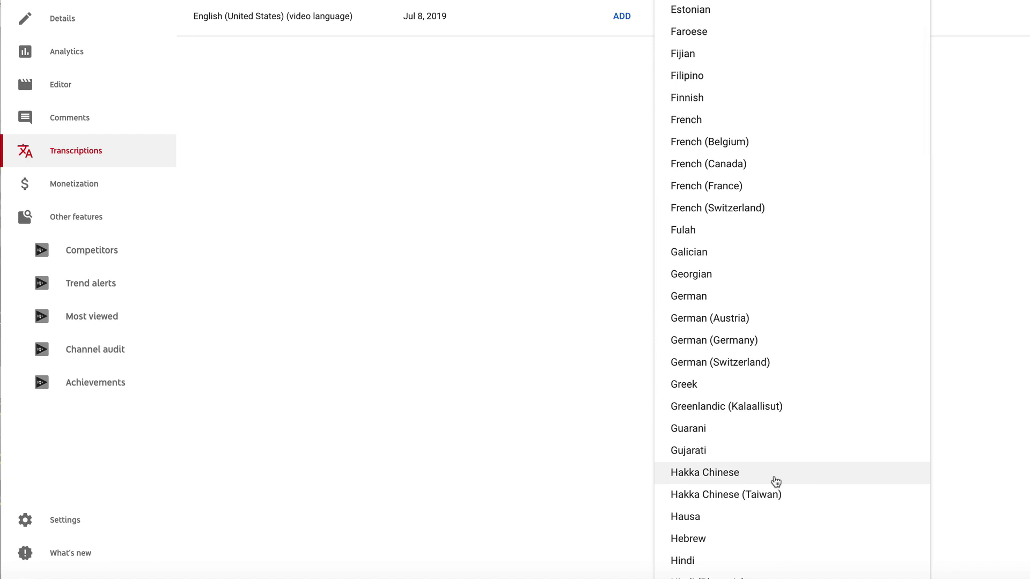
pyautogui.scroll(-3, 775, 482)
pyautogui.click(737, 488)
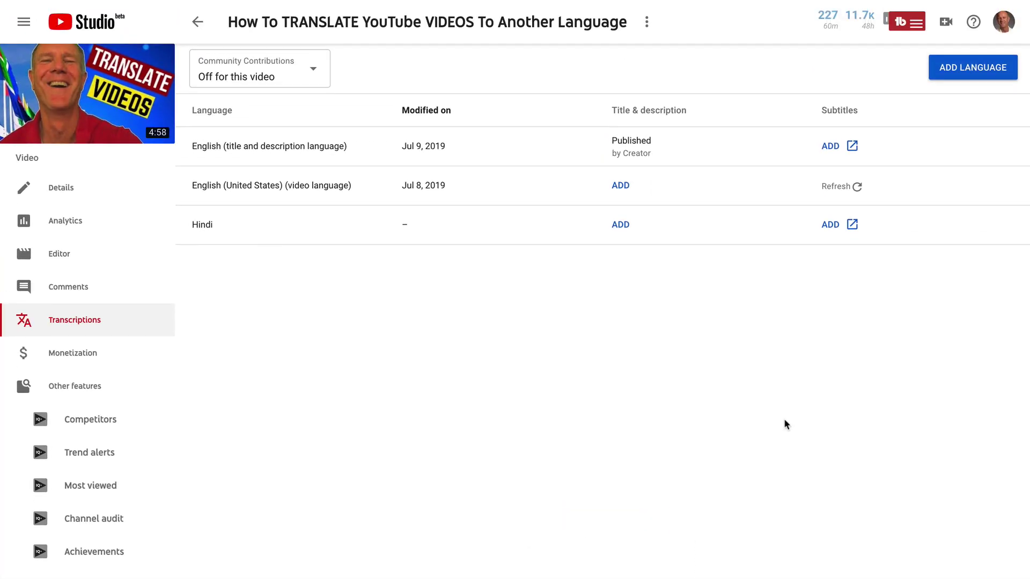
pyautogui.click(853, 226)
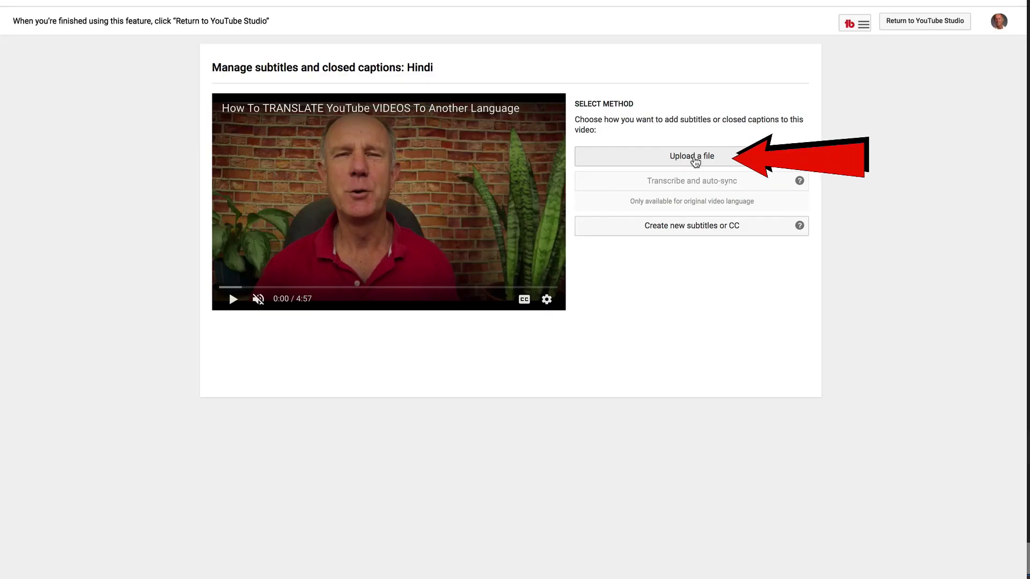
# - Upload translatetohindi3.srt as the Hindi subtitles, publish them, and play the video to check
pyautogui.click(695, 161)
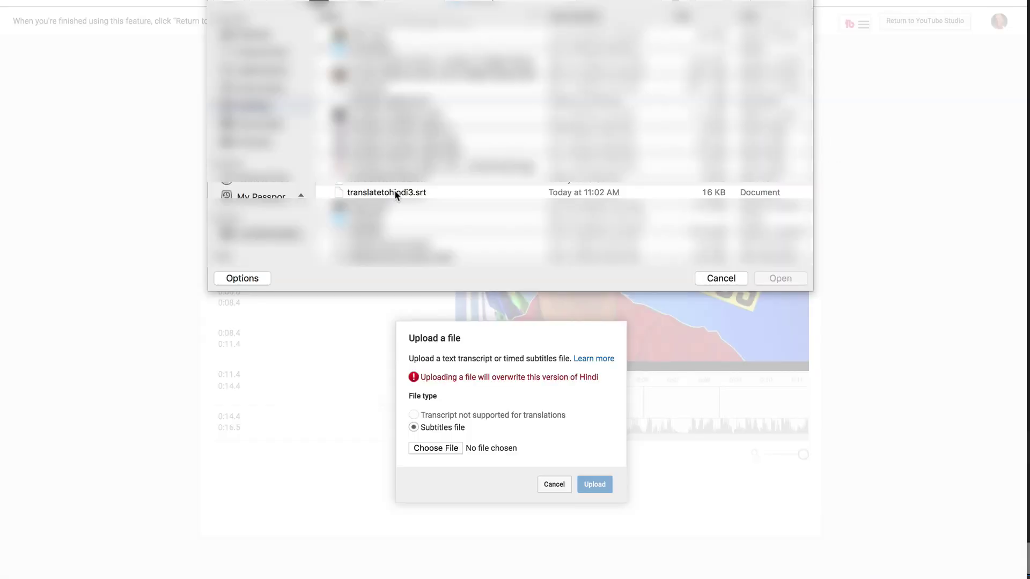
pyautogui.click(394, 192)
pyautogui.click(781, 278)
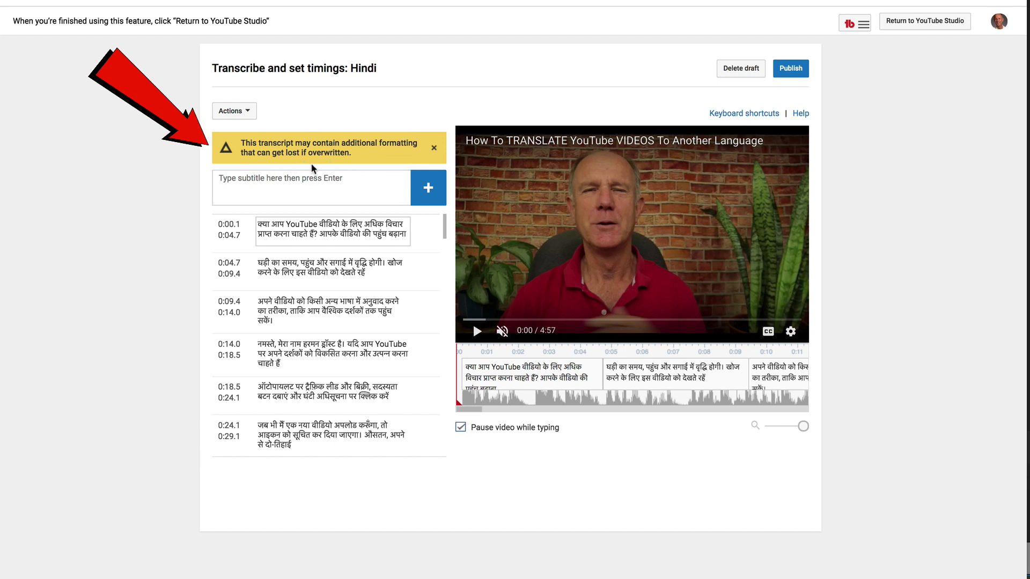
pyautogui.scroll(-5, 325, 250)
pyautogui.scroll(-20, 325, 250)
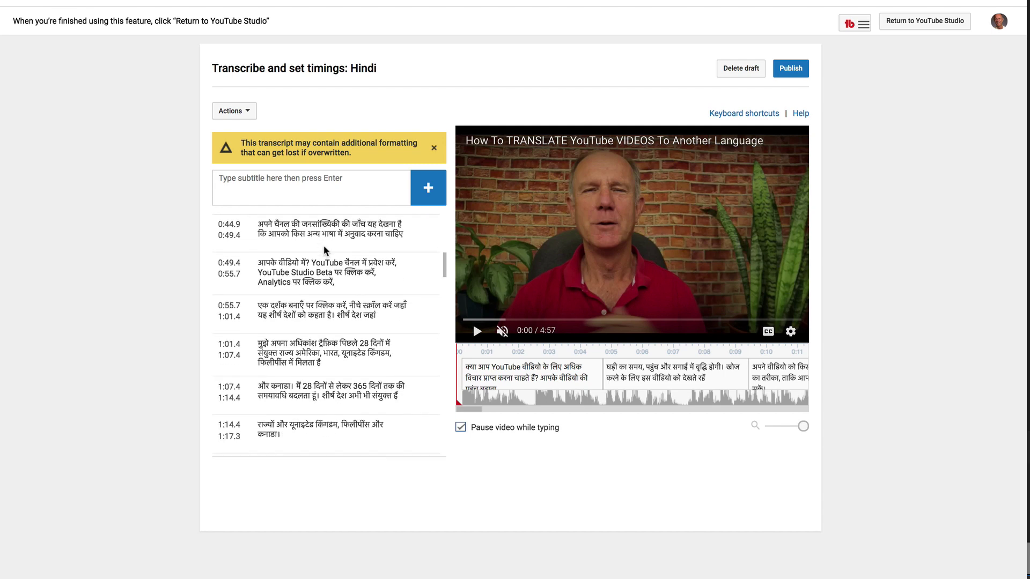
pyautogui.click(793, 73)
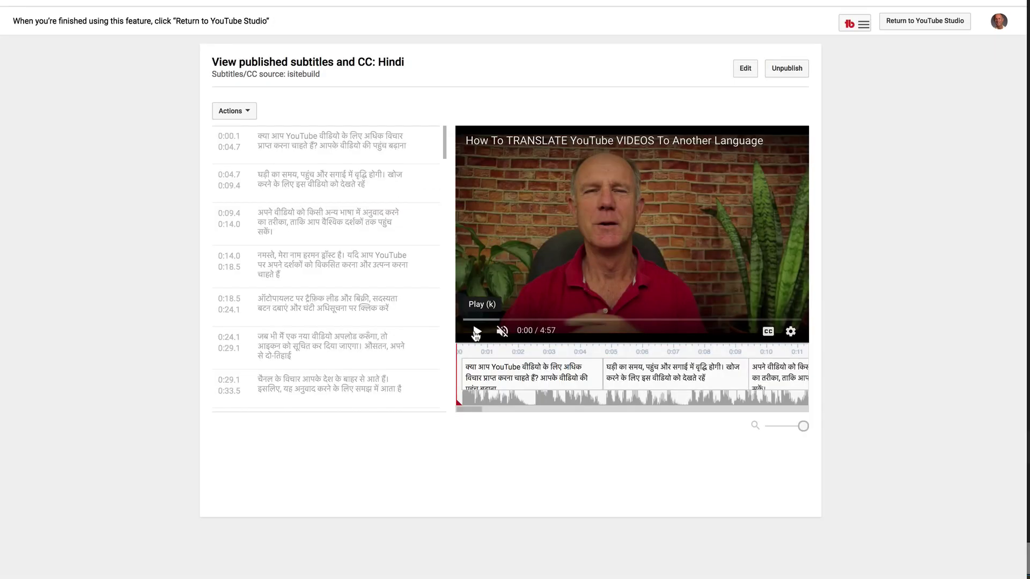
pyautogui.click(476, 332)
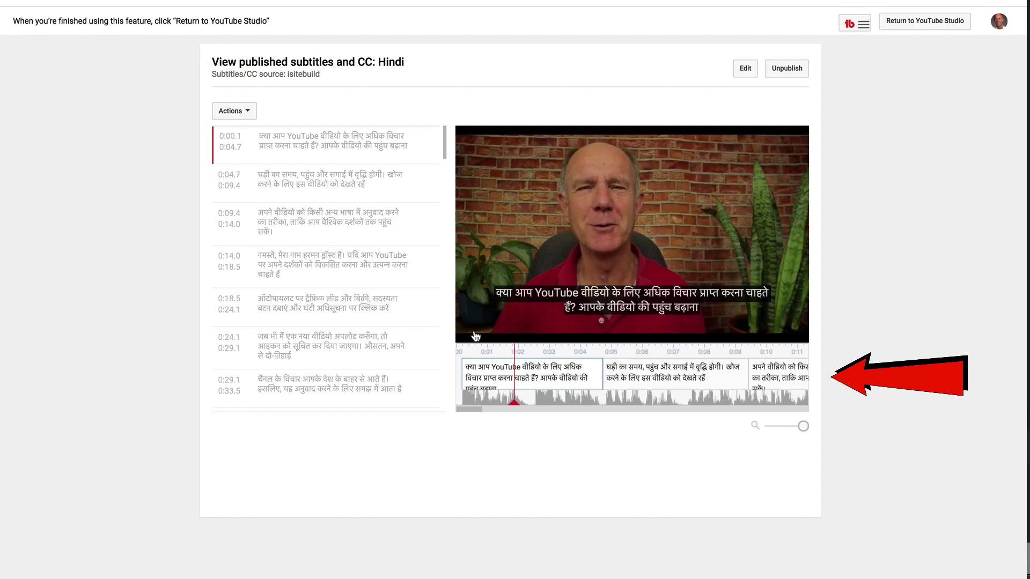